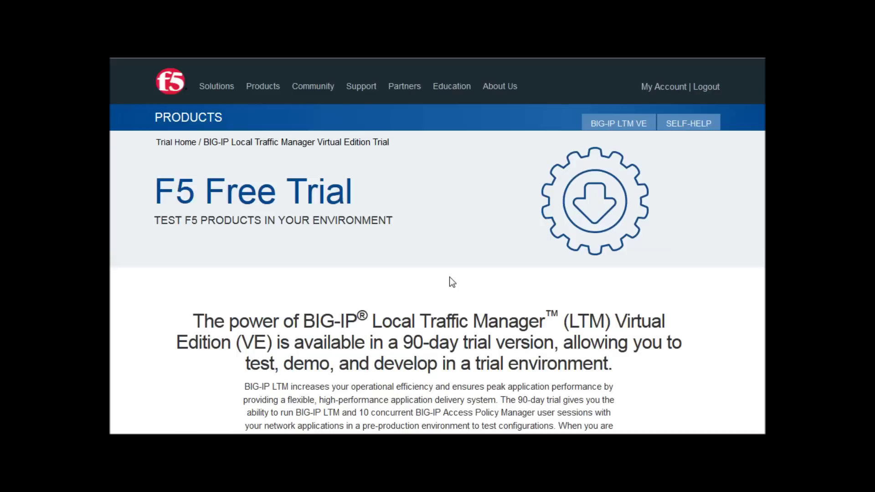
Scroll down the F5 trial page and generate the BIG-IP LTM VE registration key
{"action": "scroll", "coordinate": [450, 278], "scroll_direction": "down", "scroll_amount": 2}
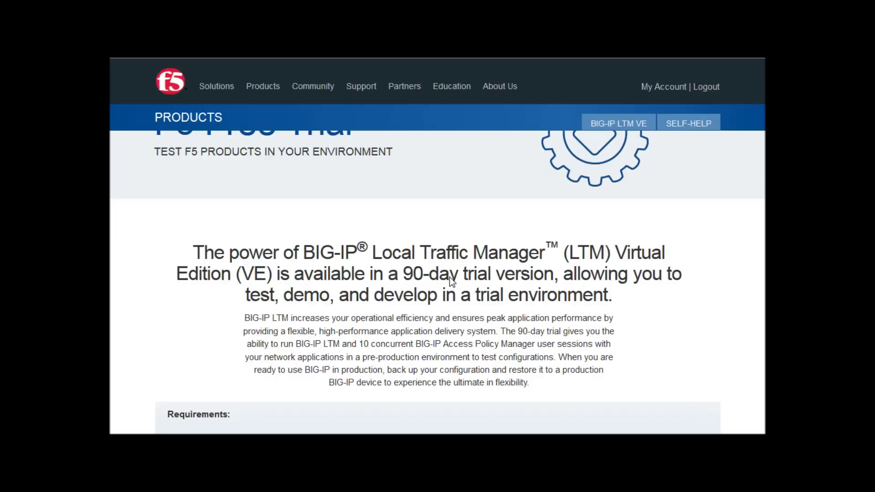
{"action": "scroll", "coordinate": [450, 277], "scroll_direction": "down", "scroll_amount": 3}
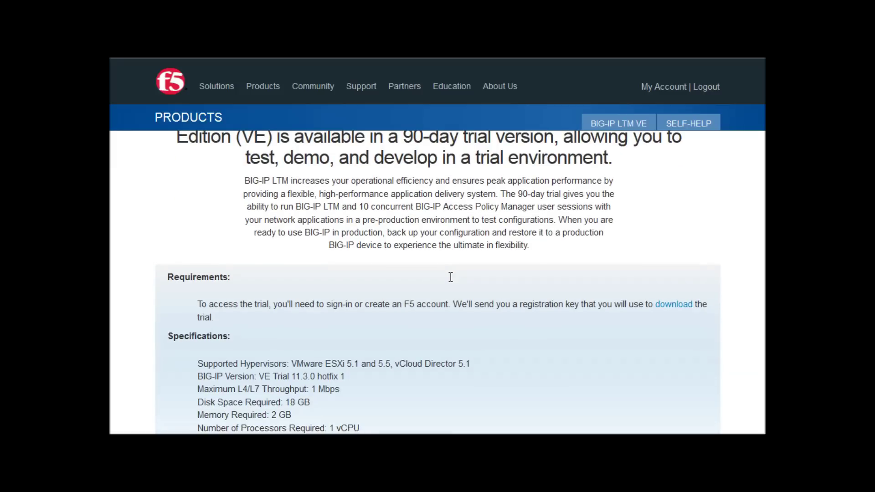
{"action": "scroll", "coordinate": [446, 337], "scroll_direction": "down", "scroll_amount": 6}
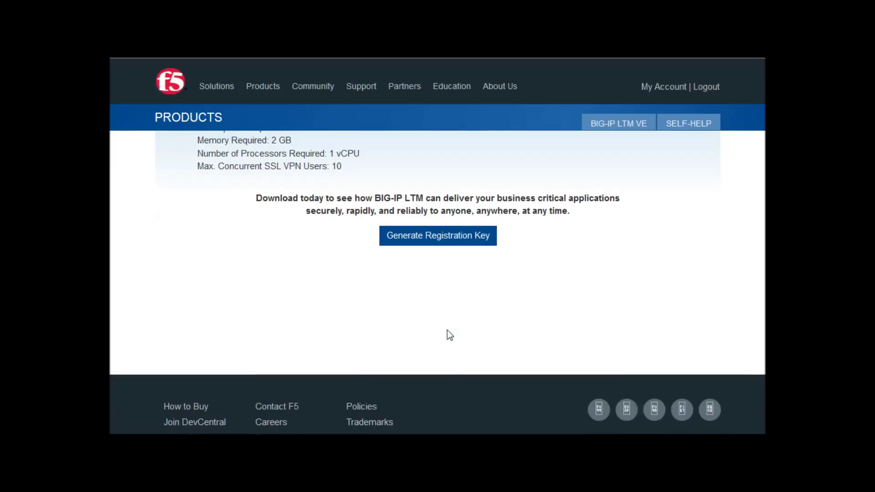
{"action": "left_click", "coordinate": [425, 241]}
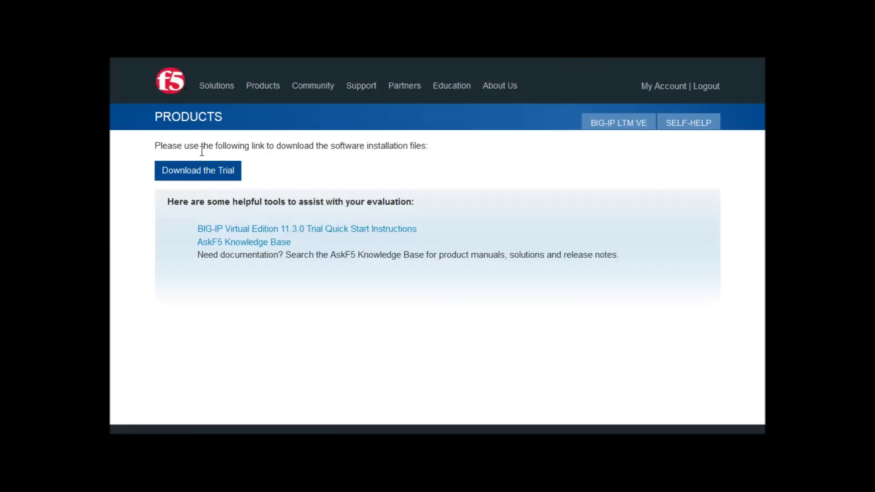
Proceed to Download the Trial to get the BIG-IP installation files
{"action": "left_click", "coordinate": [206, 179]}
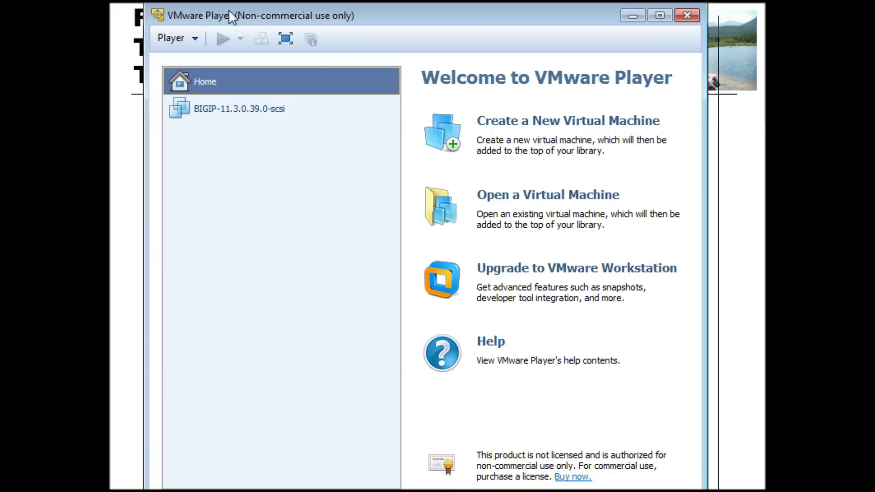
Import the BIGIP-11.3.0.39.0-scsi OVA from the Desktop as a new virtual machine
{"action": "left_click", "coordinate": [571, 199]}
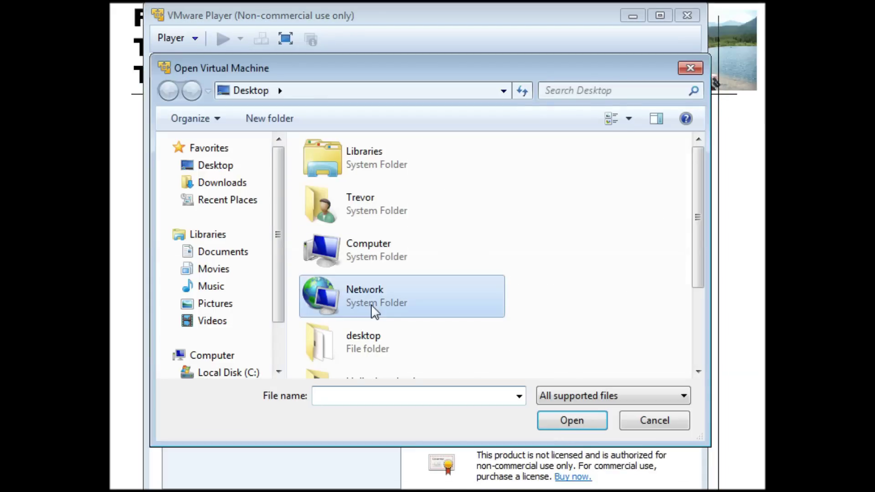
{"action": "scroll", "coordinate": [370, 304], "scroll_direction": "down", "scroll_amount": 3}
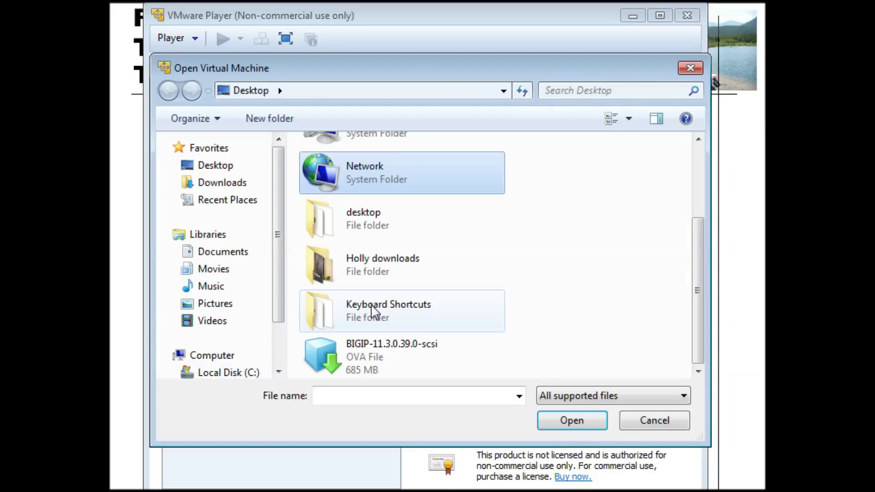
{"action": "double_click", "coordinate": [362, 357]}
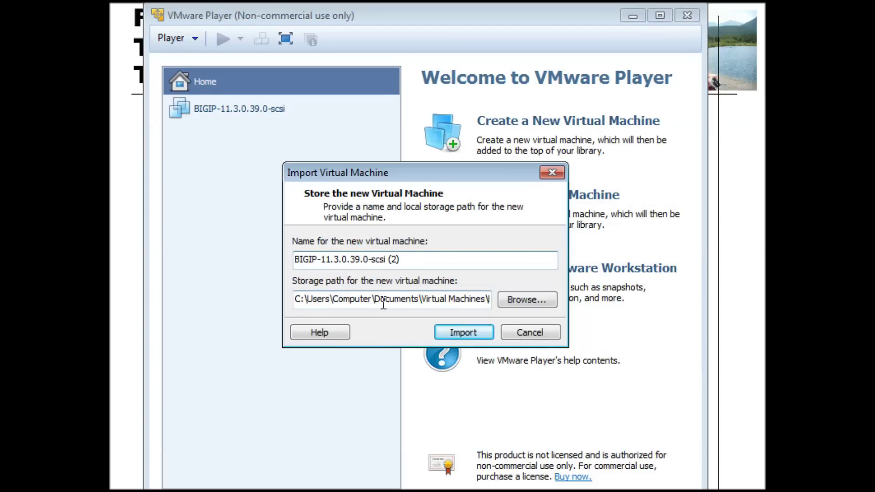
{"action": "left_click", "coordinate": [463, 333]}
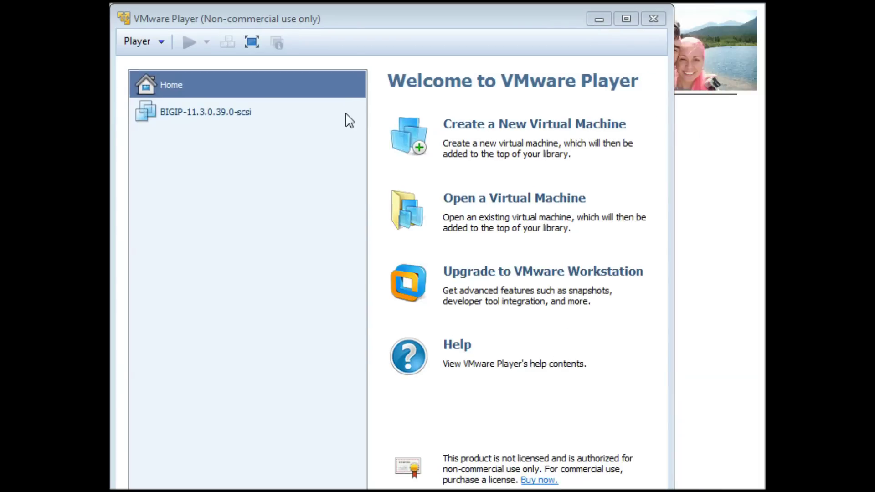
Power on the BIGIP-11.3.0.39.0-scsi VM and give its console input focus
{"action": "left_click", "coordinate": [192, 111]}
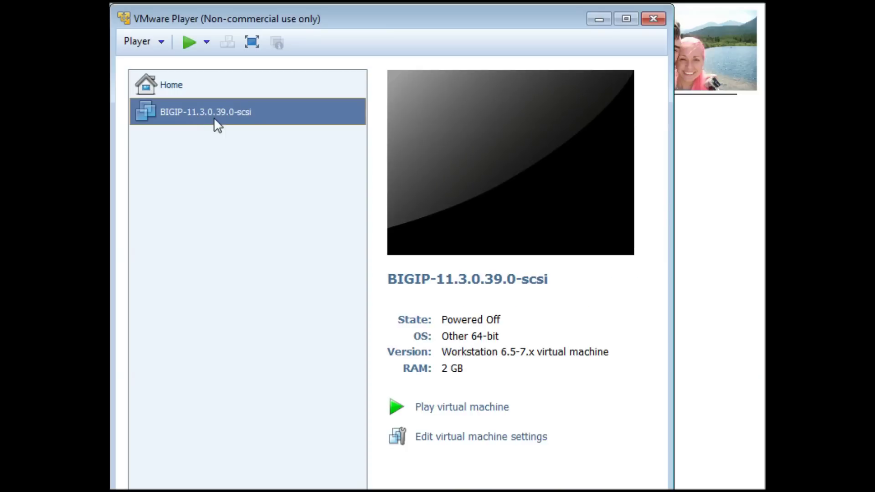
{"action": "left_click", "coordinate": [467, 409]}
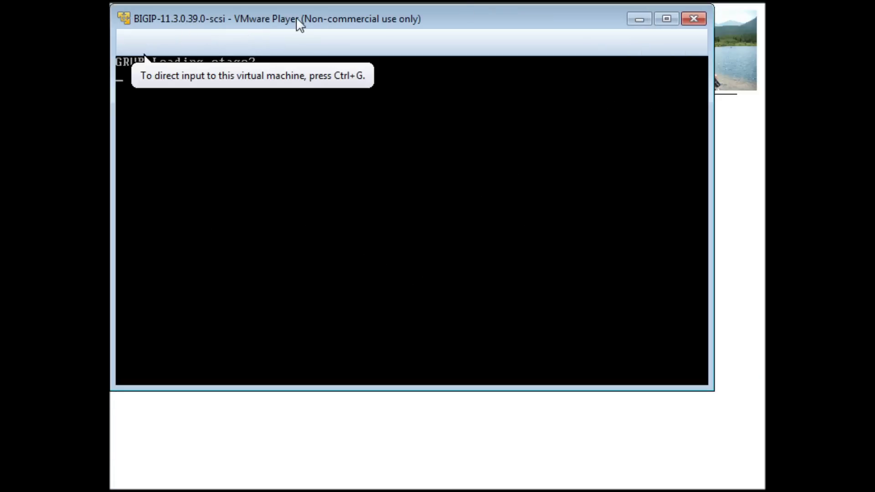
{"action": "left_click_drag", "start_coordinate": [252, 19], "coordinate": [283, 121]}
{"action": "left_click", "coordinate": [283, 233]}
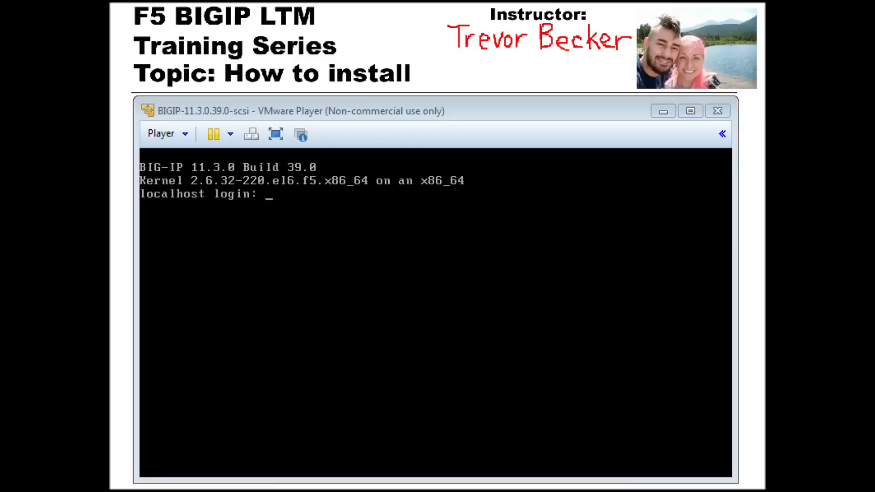
Log in to the BIG-IP console as root, then switch to the host's ipconfig output
{"action": "left_click", "coordinate": [314, 204]}
{"action": "type", "text": "root"}
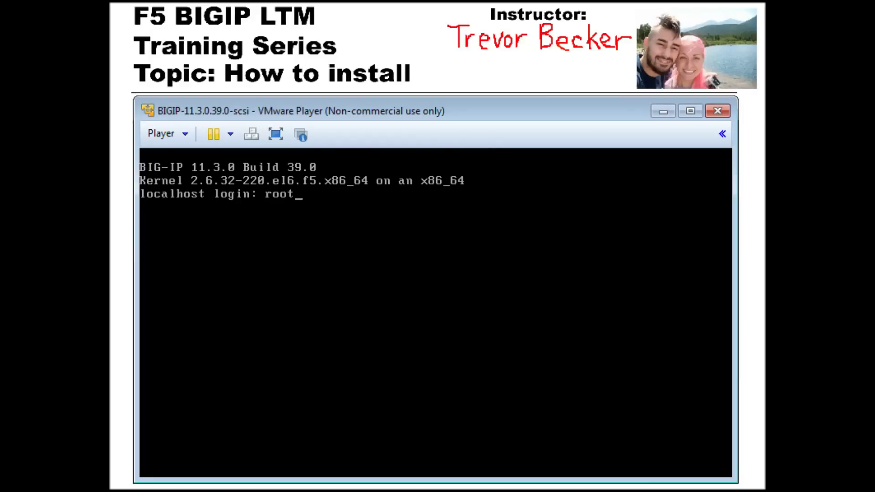
{"action": "key", "text": "Return"}
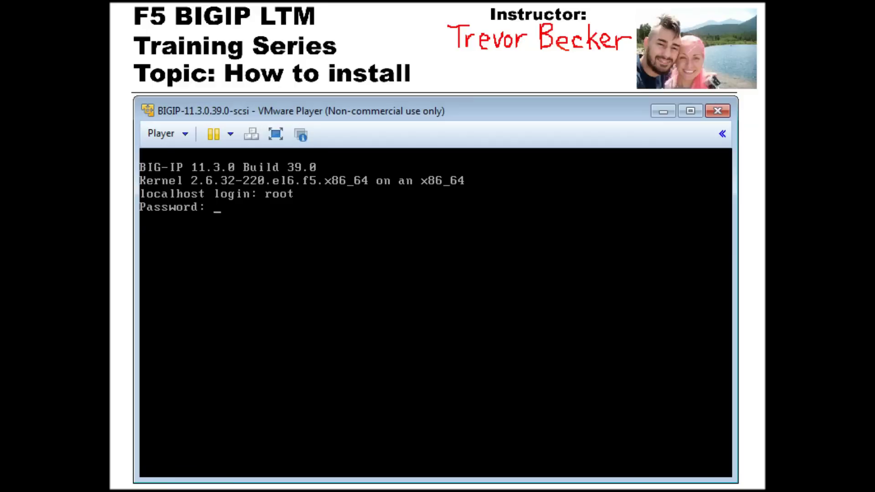
{"action": "key", "text": "Return"}
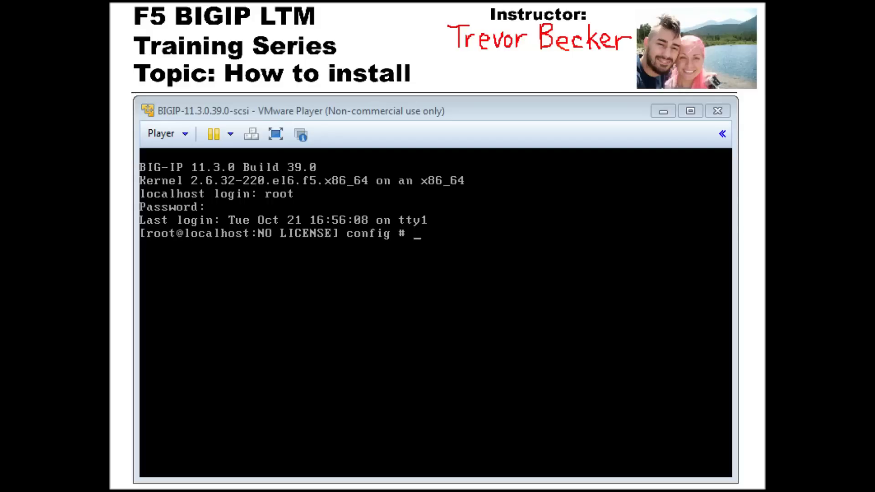
{"action": "key", "text": "alt+Tab"}
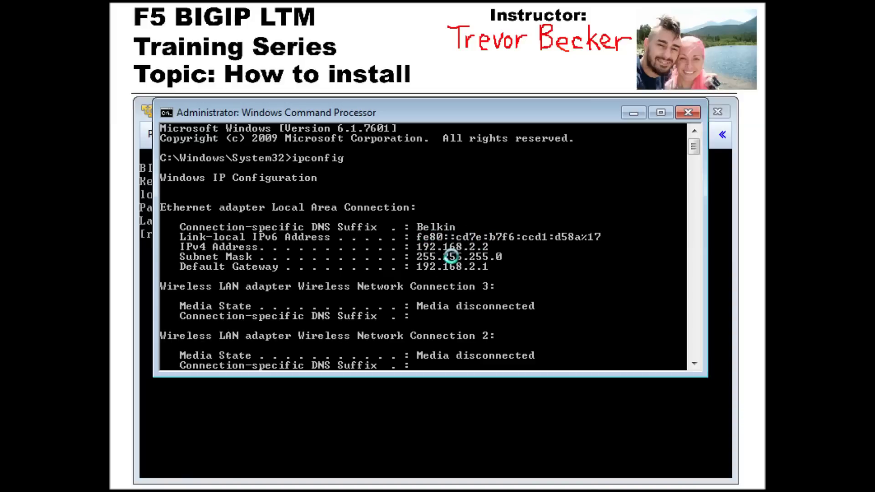
Ping 192.168.1.245 from the Windows Command Prompt
{"action": "scroll", "coordinate": [476, 250], "scroll_direction": "down", "scroll_amount": 1}
{"action": "type", "text": "pin"}
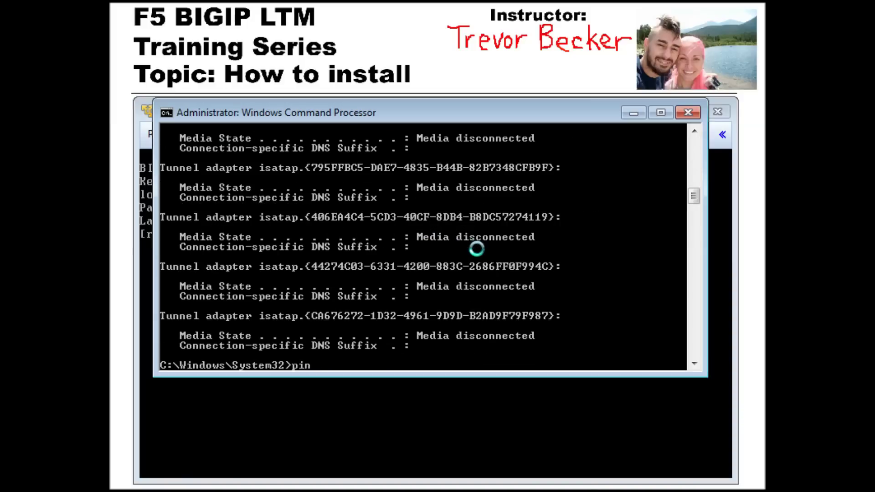
{"action": "type", "text": "g 192.168.1.245"}
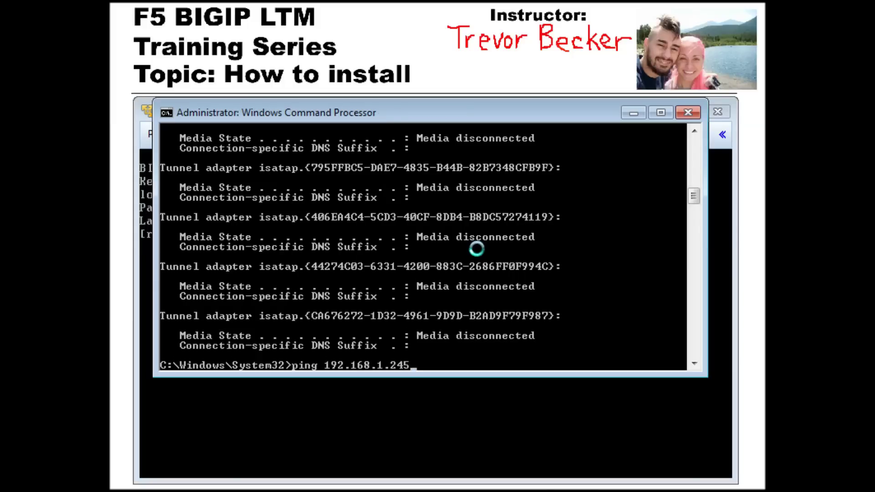
{"action": "key", "text": "Return"}
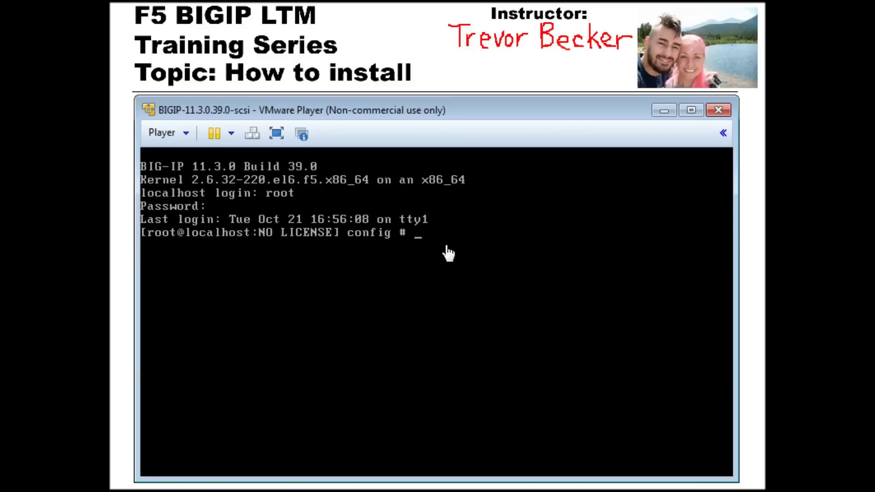
Launch the config utility and decline automatic management IP configuration
{"action": "type", "text": "config"}
{"action": "key", "text": "Return"}
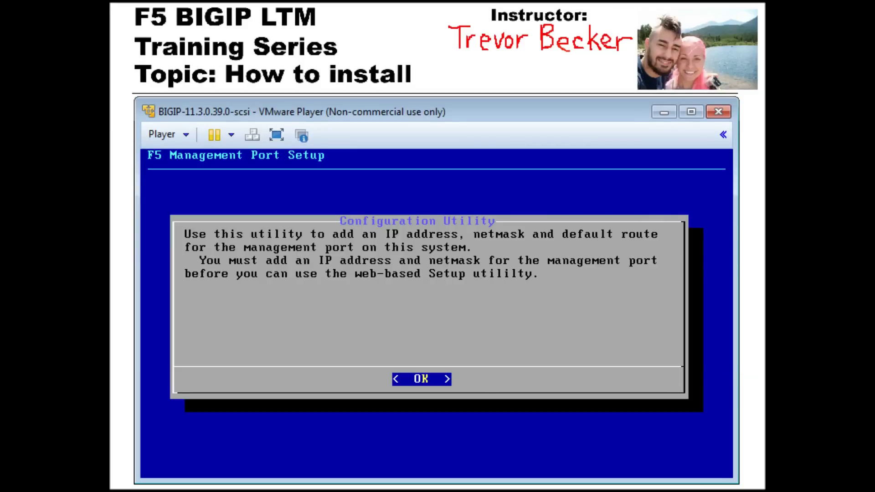
{"action": "key", "text": "Return"}
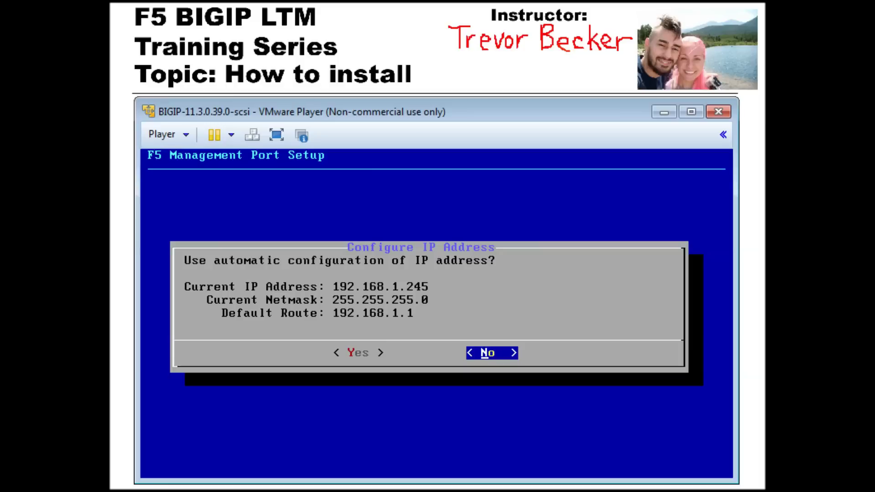
{"action": "key", "text": "Return"}
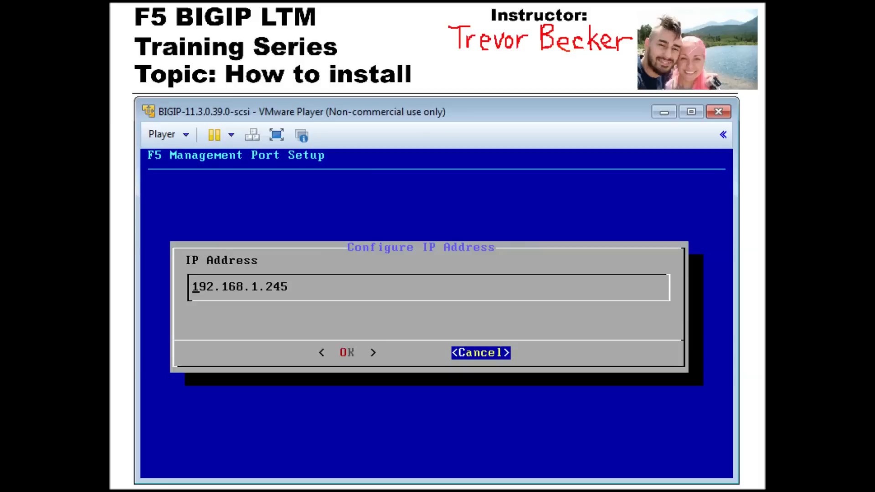
Set the management IP to 192.168.2.245 with netmask 255.255.255.0
{"action": "key", "text": "Right"}
{"action": "key", "text": "Right"}
{"action": "key", "text": "Right"}
{"action": "key", "text": "Right"}
{"action": "key", "text": "Right"}
{"action": "key", "text": "Right"}
{"action": "key", "text": "Right"}
{"action": "key", "text": "Right"}
{"action": "key", "text": "Right"}
{"action": "key", "text": "BackSpace"}
{"action": "type", "text": "2"}
{"action": "key", "text": "Tab"}
{"action": "key", "text": "Return"}
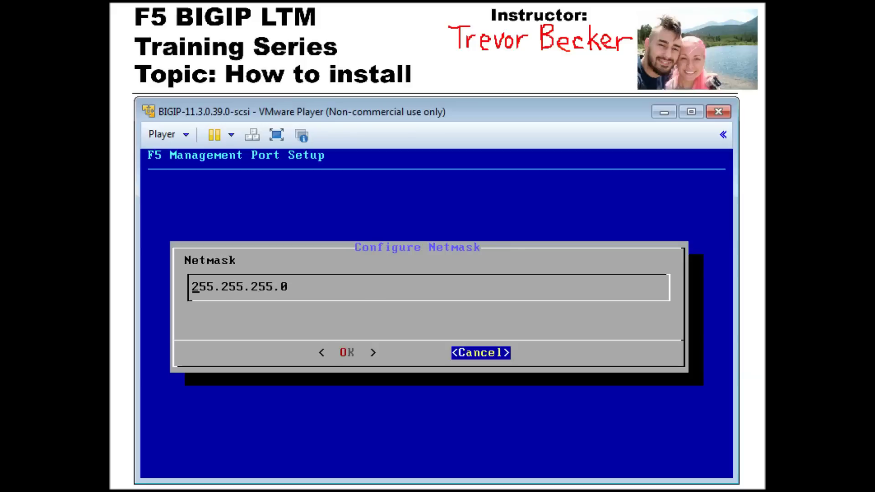
{"action": "key", "text": "Tab"}
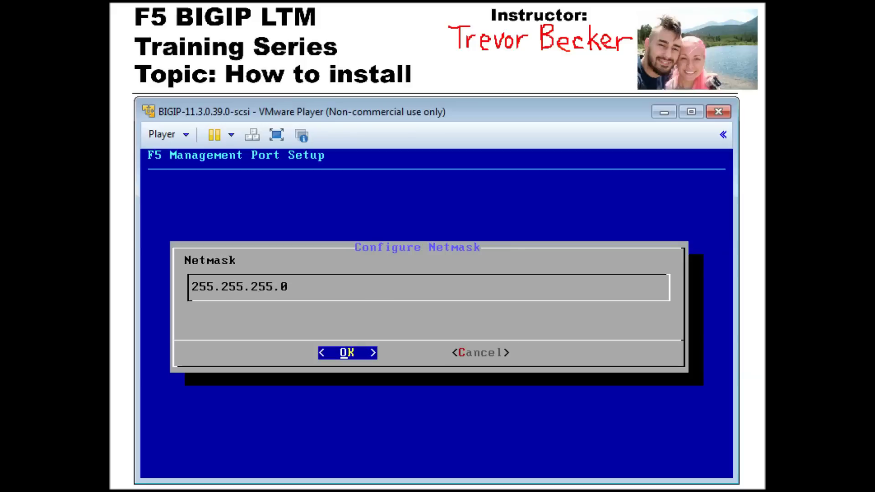
{"action": "key", "text": "Return"}
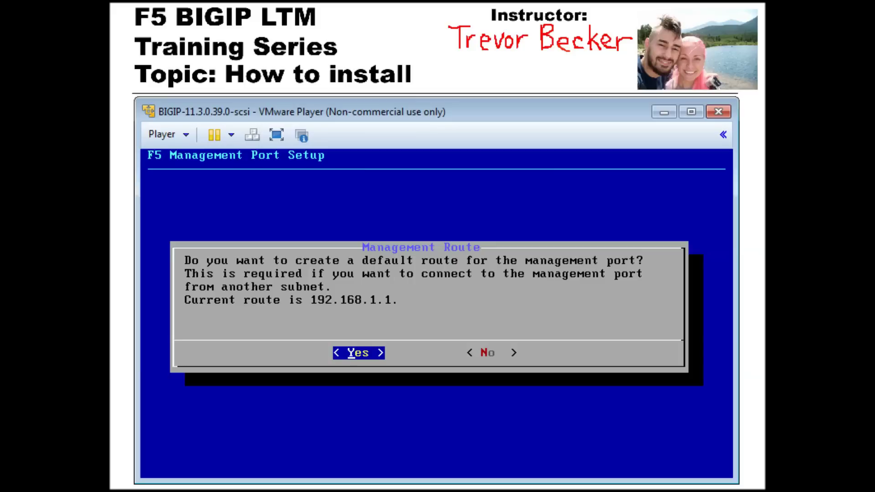
Create a default management route via 192.168.2.1 and confirm the new management settings
{"action": "key", "text": "Return"}
{"action": "key", "text": "Right"}
{"action": "key", "text": "Right"}
{"action": "key", "text": "Right"}
{"action": "key", "text": "Right"}
{"action": "key", "text": "Right"}
{"action": "key", "text": "Right"}
{"action": "key", "text": "Right"}
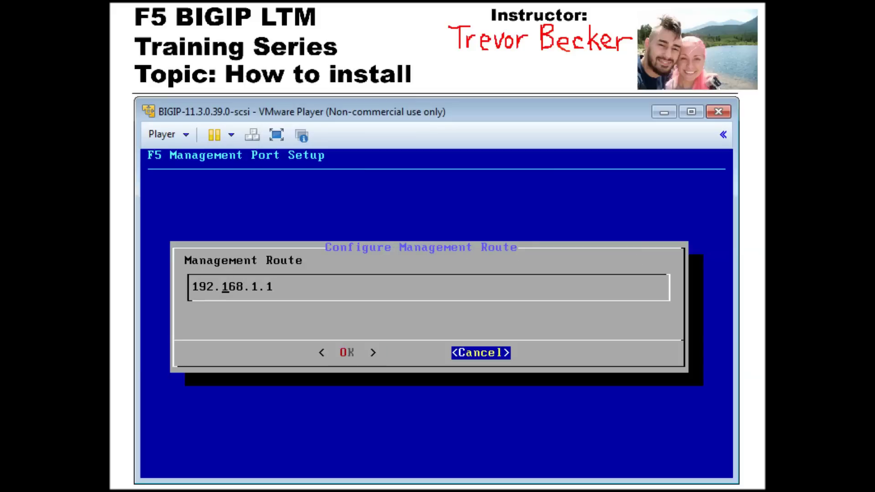
{"action": "key", "text": "Right"}
{"action": "key", "text": "Right"}
{"action": "key", "text": "BackSpace"}
{"action": "type", "text": "2"}
{"action": "key", "text": "Tab"}
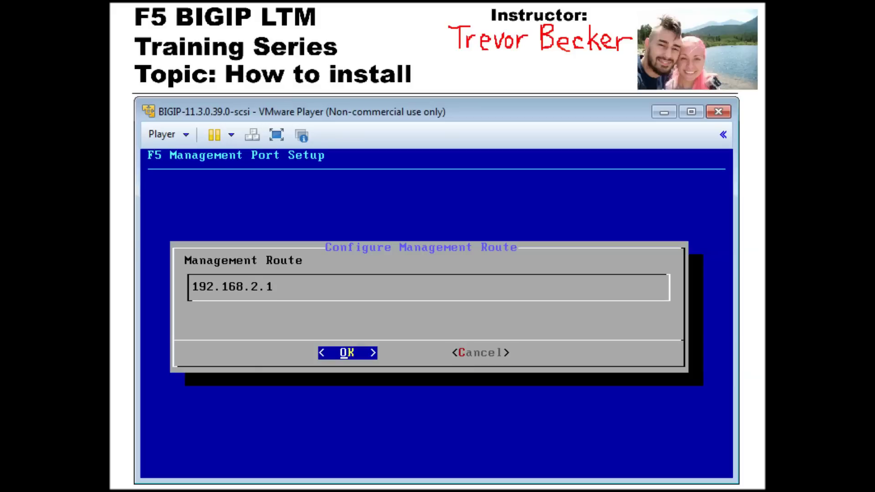
{"action": "key", "text": "Return"}
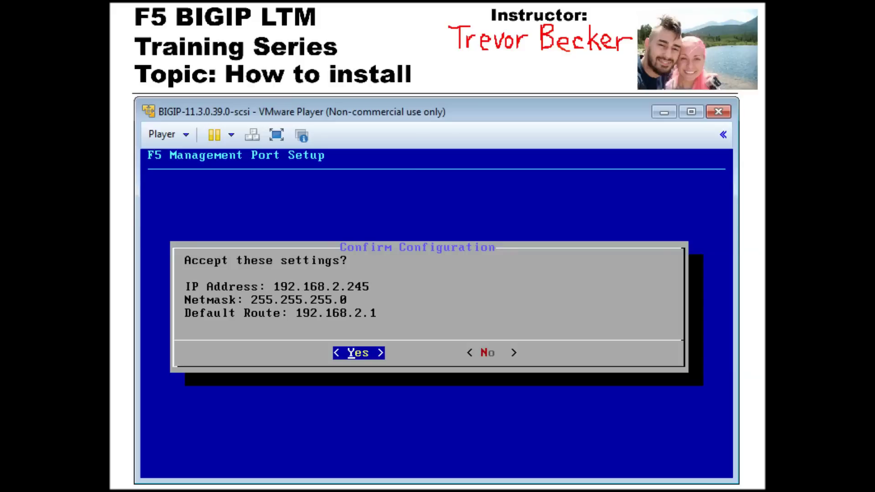
{"action": "key", "text": "Return"}
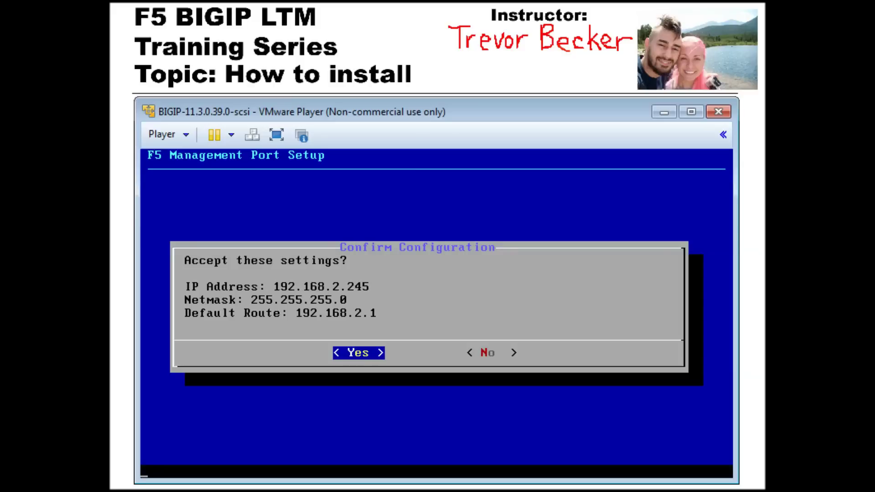
{"action": "key", "text": "Return"}
{"action": "key", "text": "Return"}
{"action": "key", "text": "Return"}
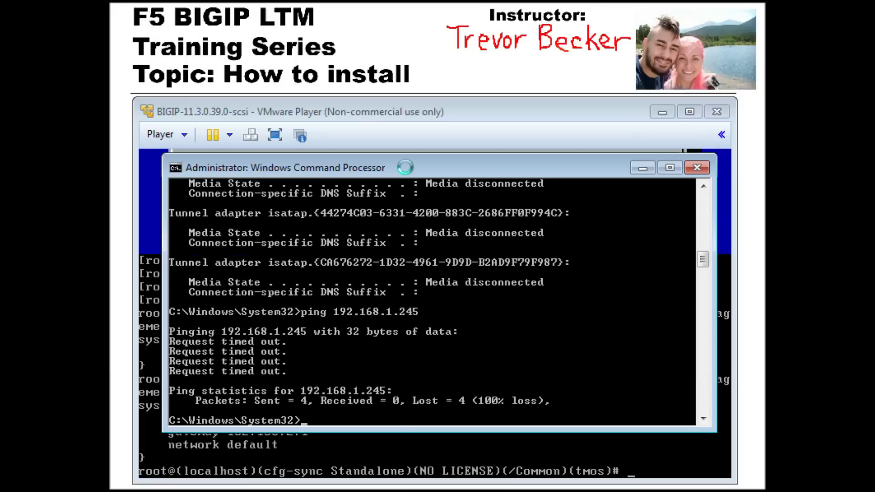
Edit the previous ping to target 192.168.2.245 and run it in Command Prompt
{"action": "key", "text": "alt+Tab"}
{"action": "key", "text": "Left"}
{"action": "key", "text": "Left"}
{"action": "key", "text": "Left"}
{"action": "key", "text": "Left"}
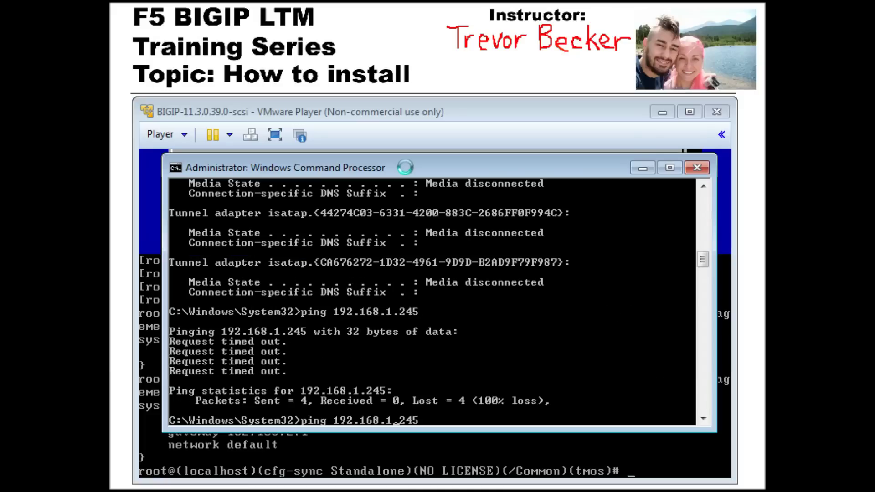
{"action": "key", "text": "BackSpace"}
{"action": "type", "text": "2"}
{"action": "key", "text": "Return"}
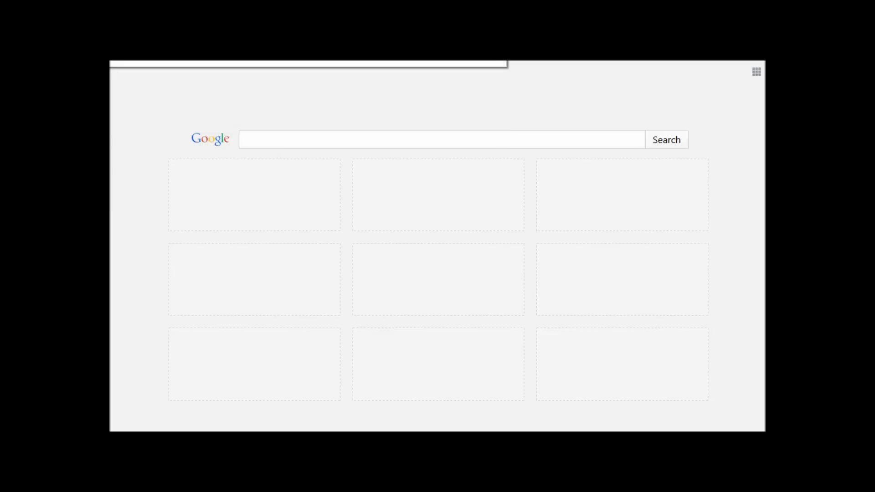
{"action": "key", "text": "Return"}
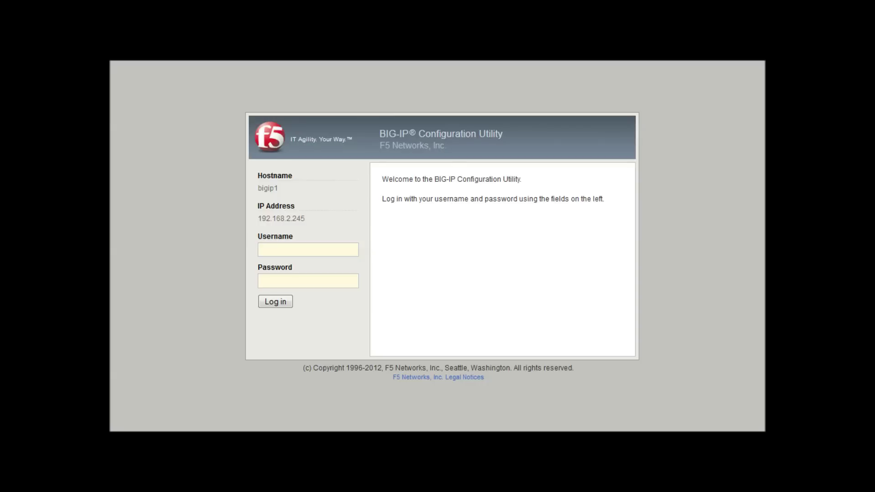
{"action": "type", "text": "admin"}
{"action": "key", "text": "Tab"}
{"action": "type", "text": "admin"}
{"action": "key", "text": "Return"}
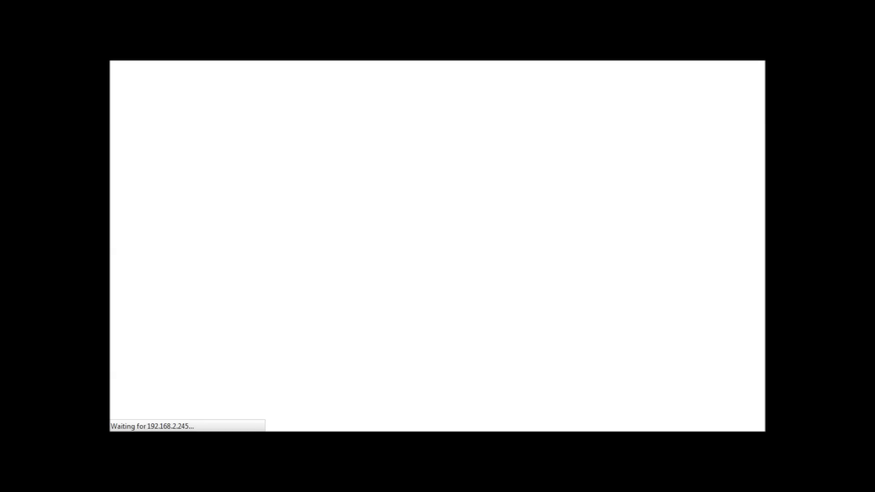